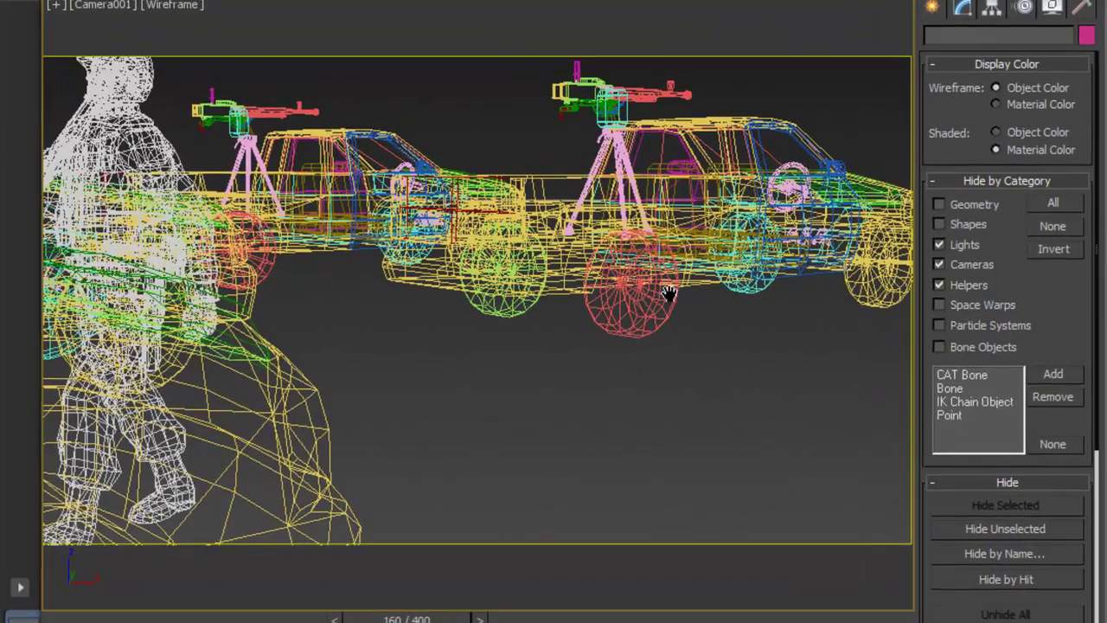
# Play the soldier's walk from frame 0, stop at frame 127, and render that frame
pyautogui.moveTo(640, 297)
pyautogui.mouseDown(button='middle')
pyautogui.moveTo(625, 320)
pyautogui.moveTo(663, 302)
pyautogui.moveTo(667, 314)
pyautogui.mouseUp(button='middle')
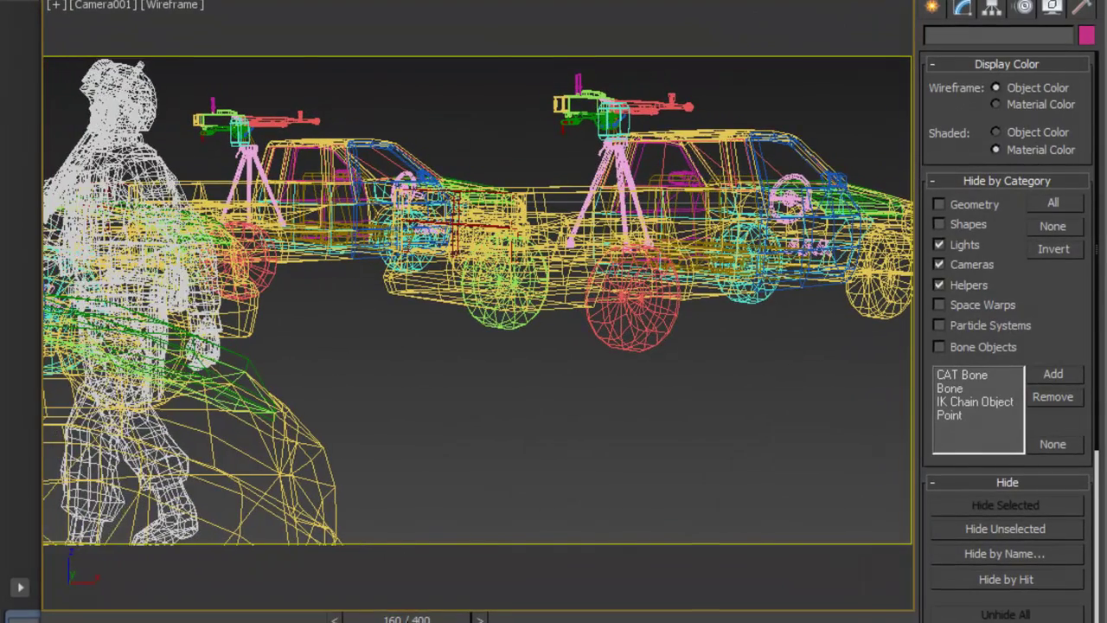
pyautogui.moveTo(404, 608); pyautogui.dragTo(122, 617)
pyautogui.hotkey('ctrl', 'd')
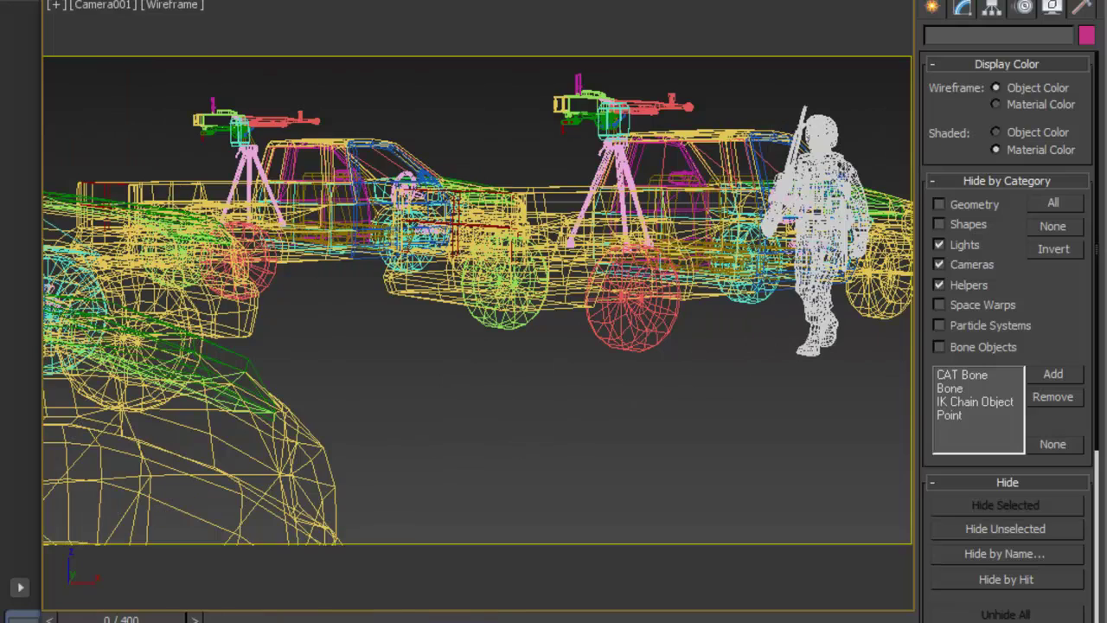
pyautogui.press('/')
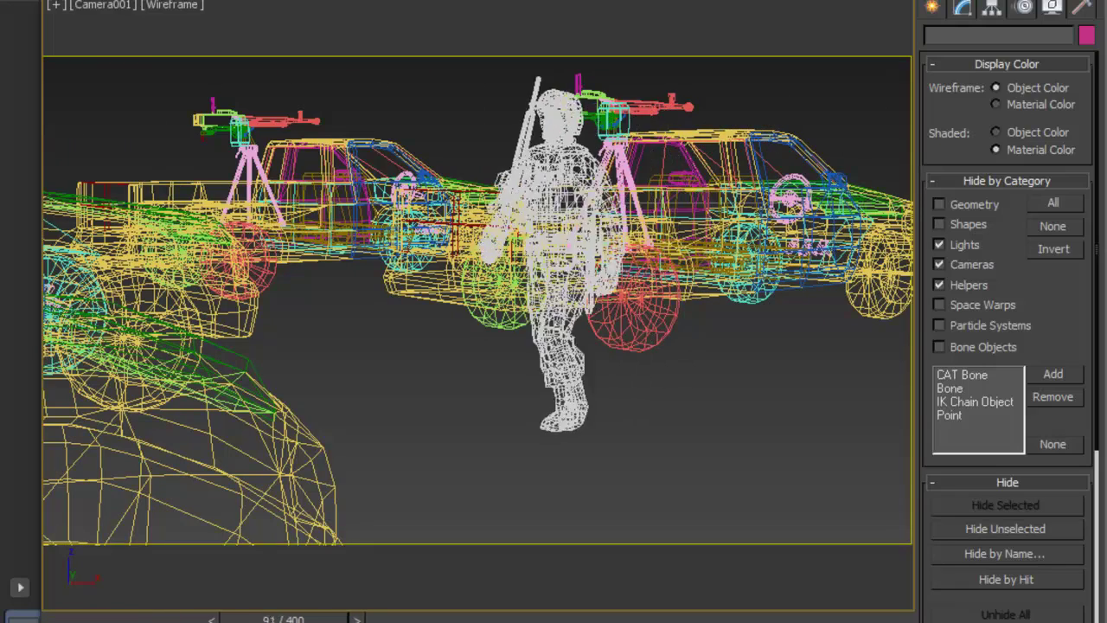
pyautogui.press('/')
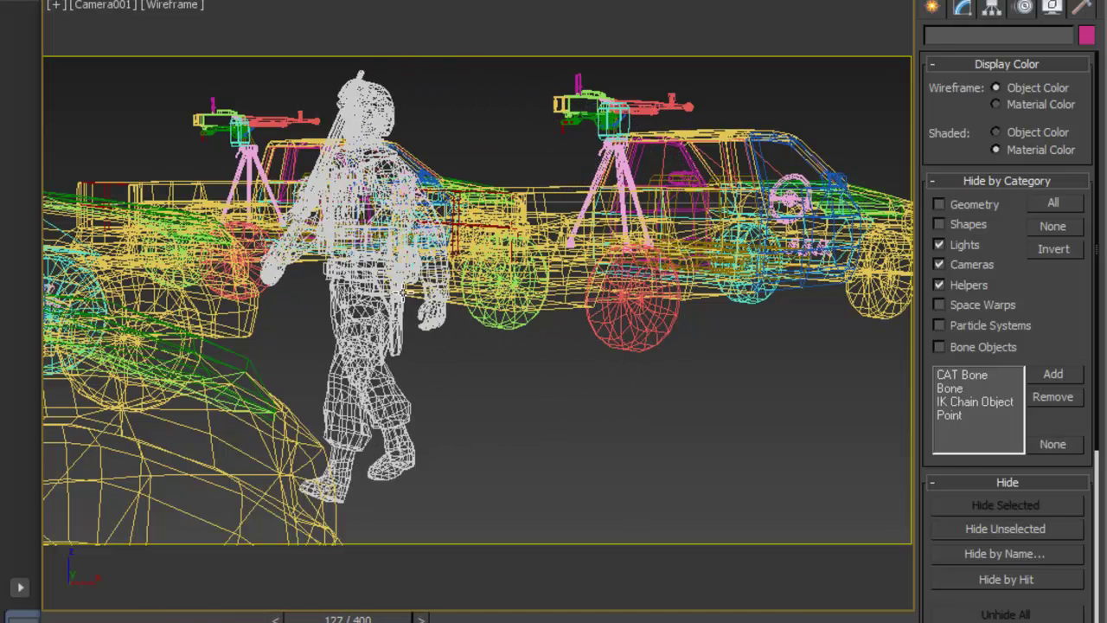
pyautogui.hotkey('shift', 'q')
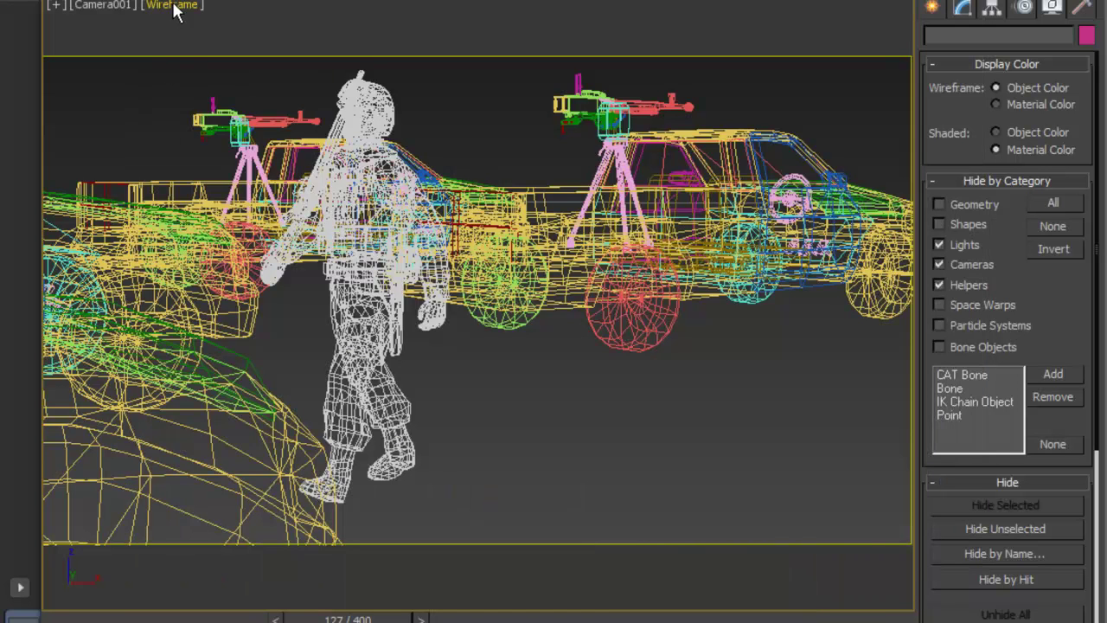
# Switch the camera viewport from Wireframe to Realistic shading and test-render it
pyautogui.click(173, 7)
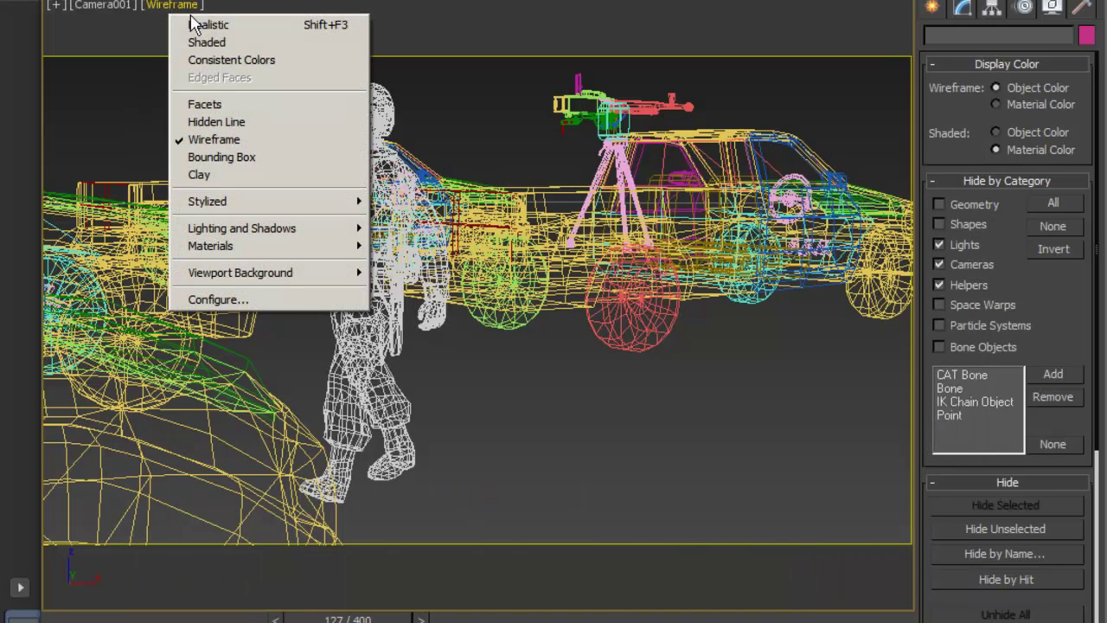
pyautogui.click(209, 26)
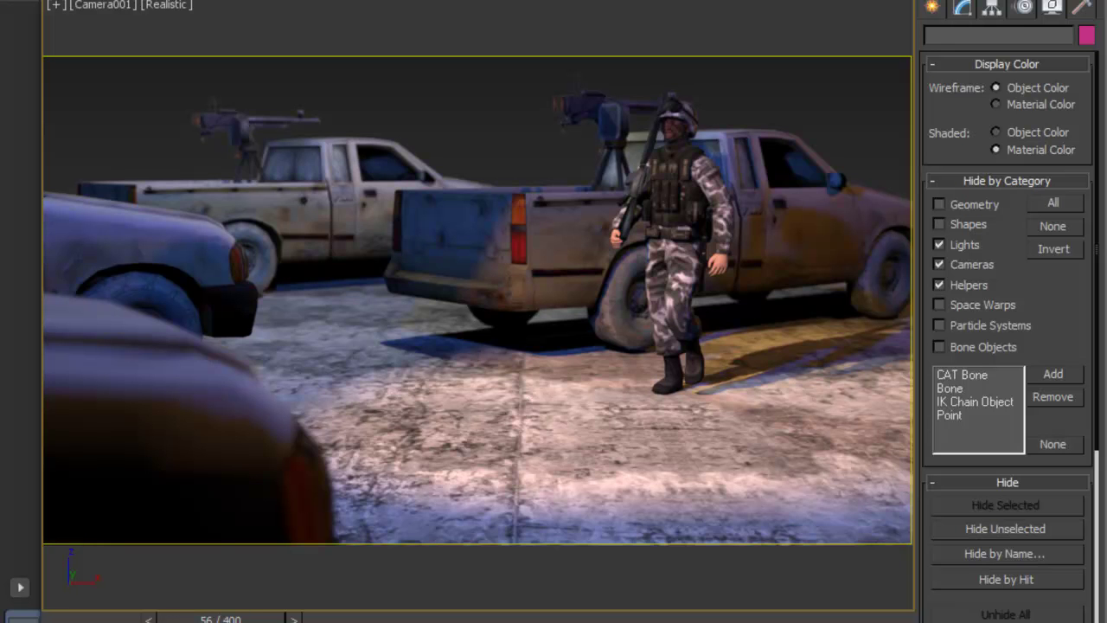
pyautogui.hotkey('shift', 'q')
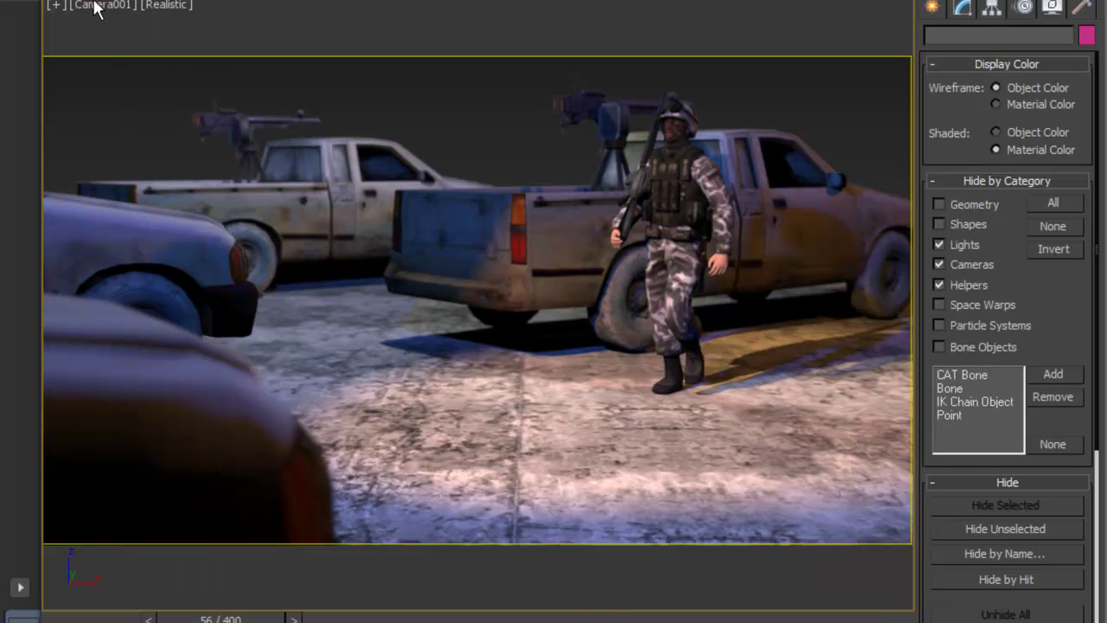
# Select Camera001 from the viewport label menu and show its 27.944 mm lens parameters
pyautogui.rightClick(110, 22)
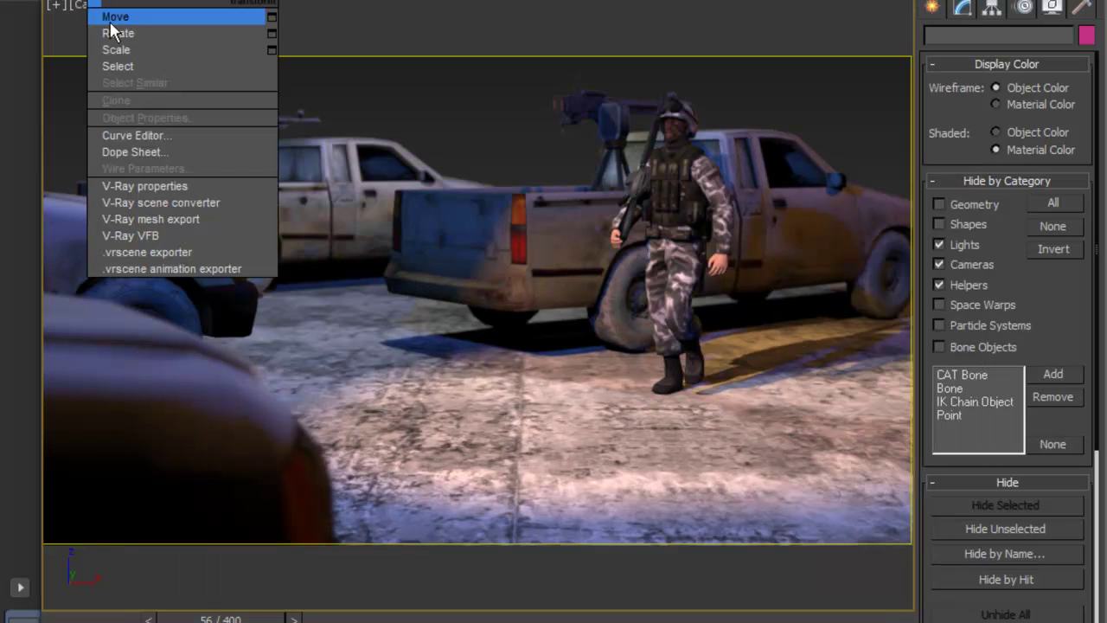
pyautogui.click(145, 154)
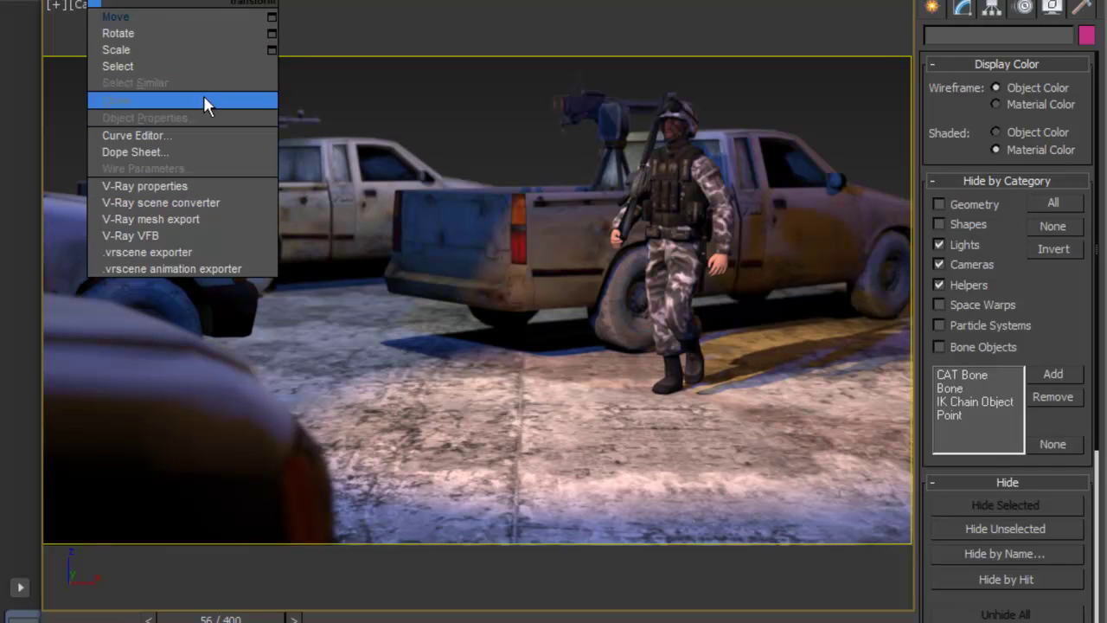
pyautogui.click(138, 66)
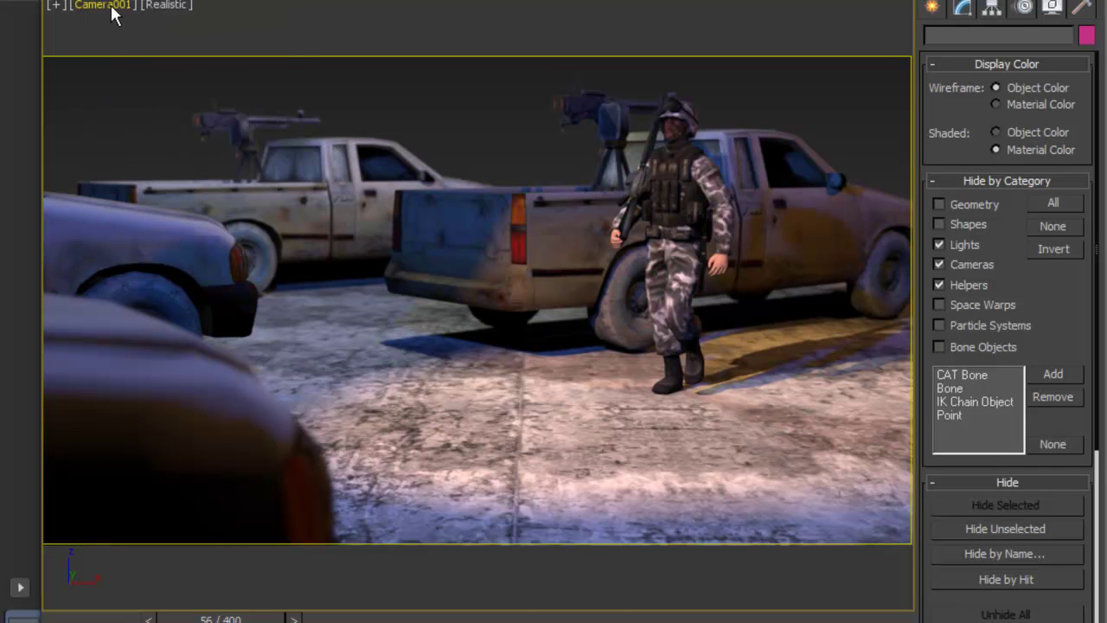
pyautogui.click(113, 9)
pyautogui.click(143, 281)
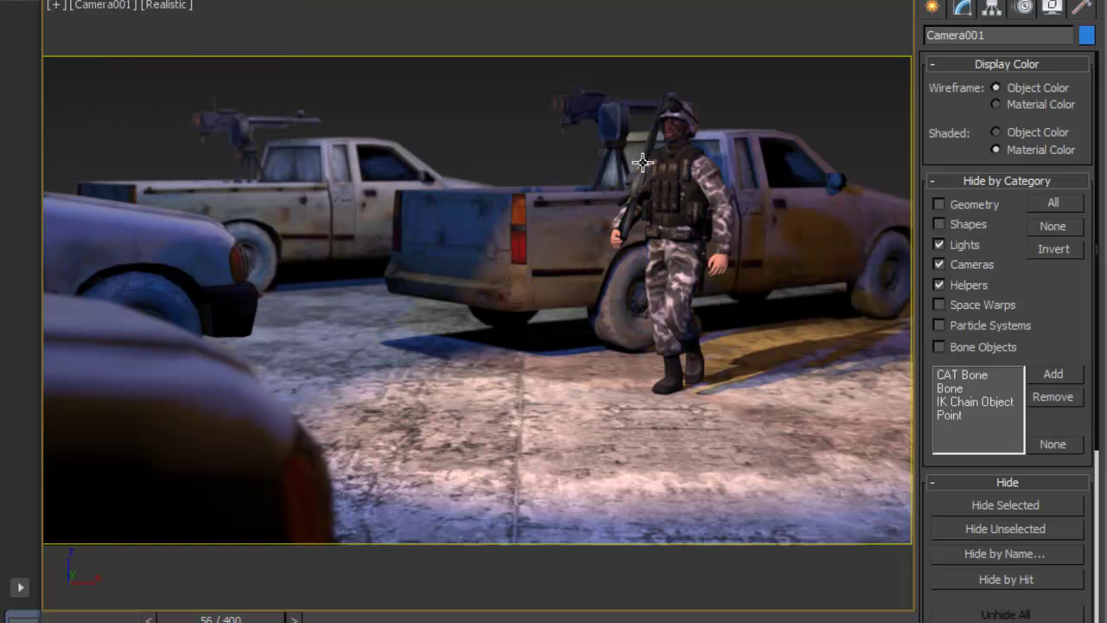
pyautogui.click(962, 8)
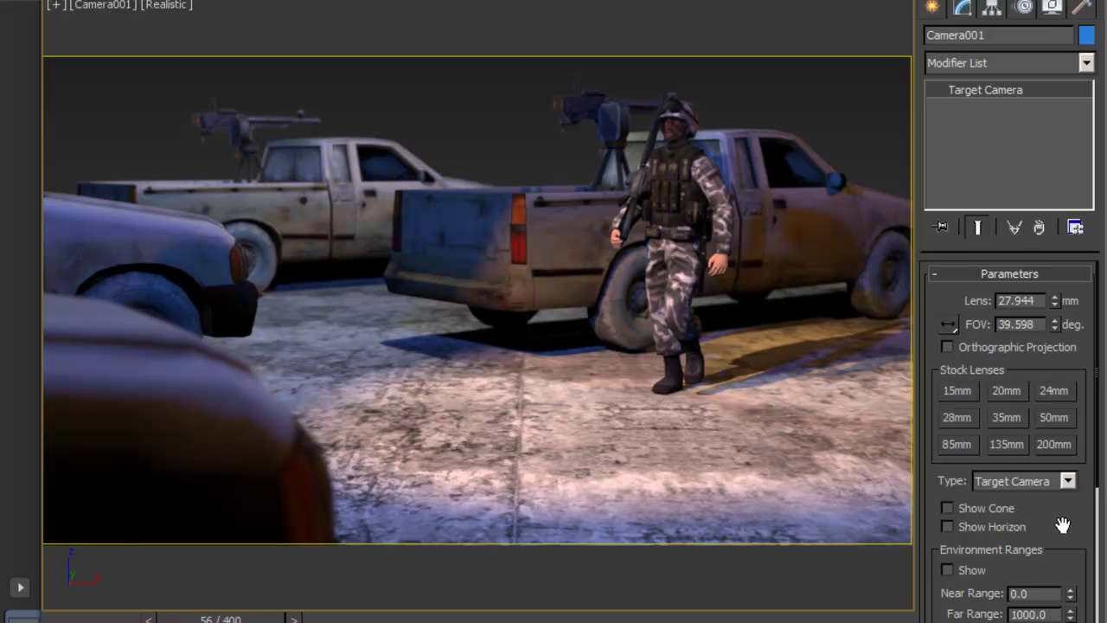
# Truck and dolly Camera001 in toward the soldier, ending at target distance 145.473
pyautogui.moveTo(1062, 527); pyautogui.dragTo(1058, 253)
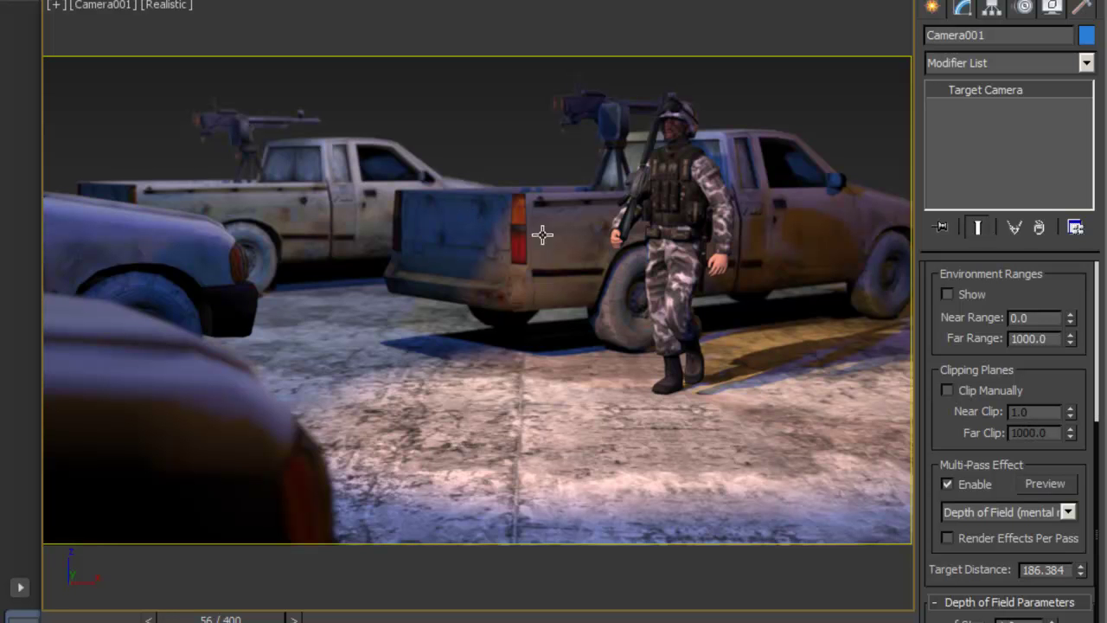
pyautogui.moveTo(675, 299); pyautogui.dragTo(618, 313, button='middle')
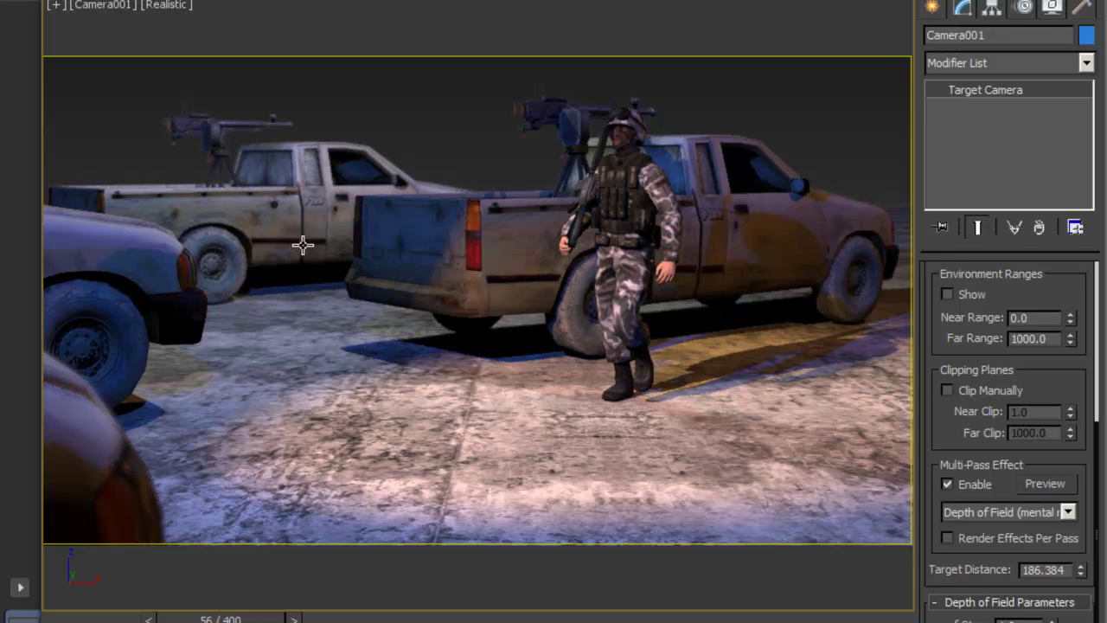
pyautogui.moveTo(543, 202); pyautogui.dragTo(513, 240, button='middle')
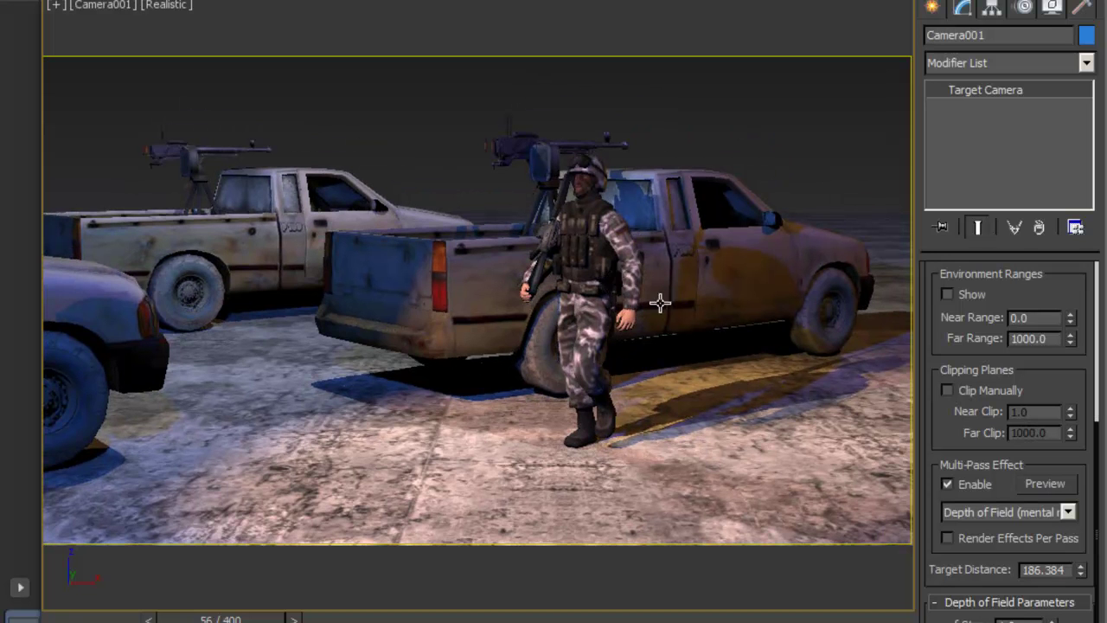
pyautogui.moveTo(608, 346); pyautogui.dragTo(617, 251)
pyautogui.moveTo(695, 200); pyautogui.dragTo(680, 436)
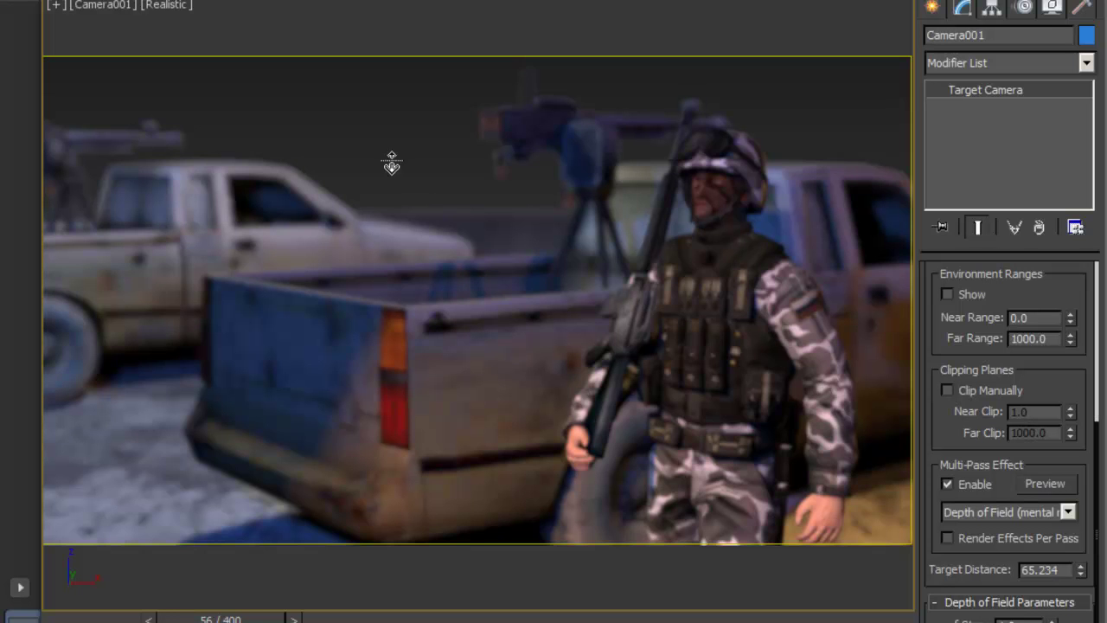
pyautogui.moveTo(647, 277)
pyautogui.mouseDown()
pyautogui.moveTo(656, 396)
pyautogui.moveTo(604, 251)
pyautogui.mouseUp()
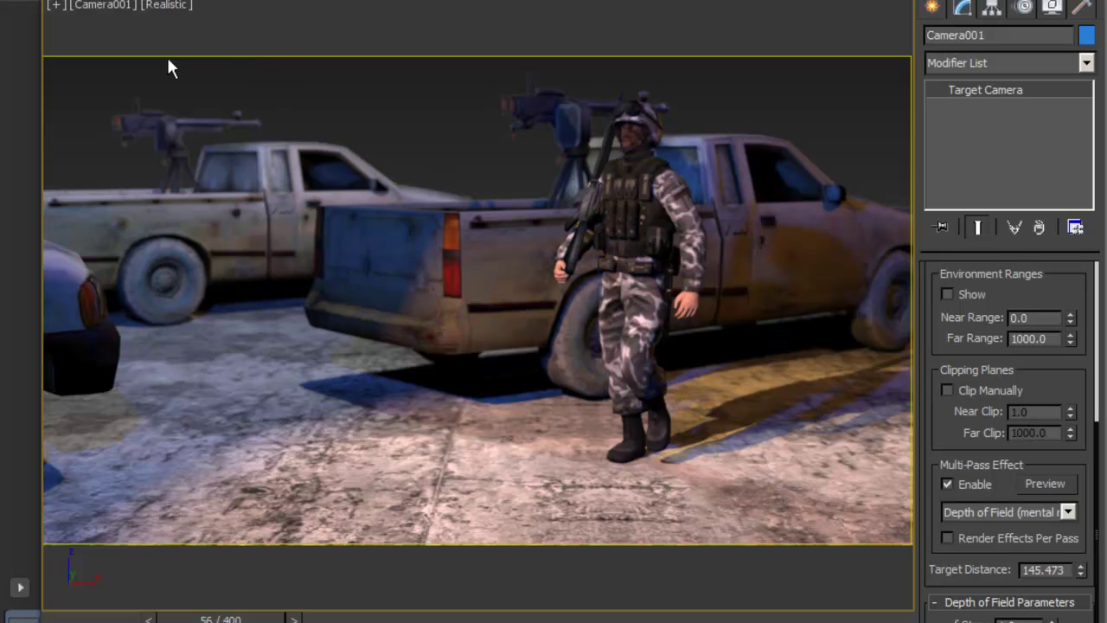
# Set Lighting and Shadows Quality to Point Lights/Hard Shadows in Viewport Configuration
pyautogui.click(84, 5)
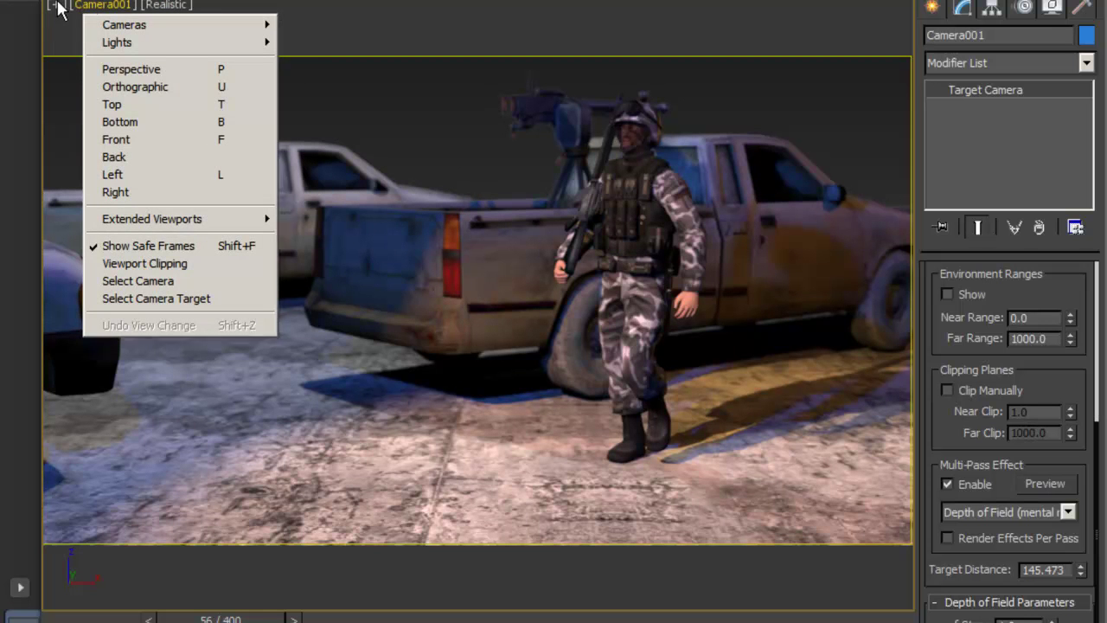
pyautogui.click(56, 5)
pyautogui.click(138, 212)
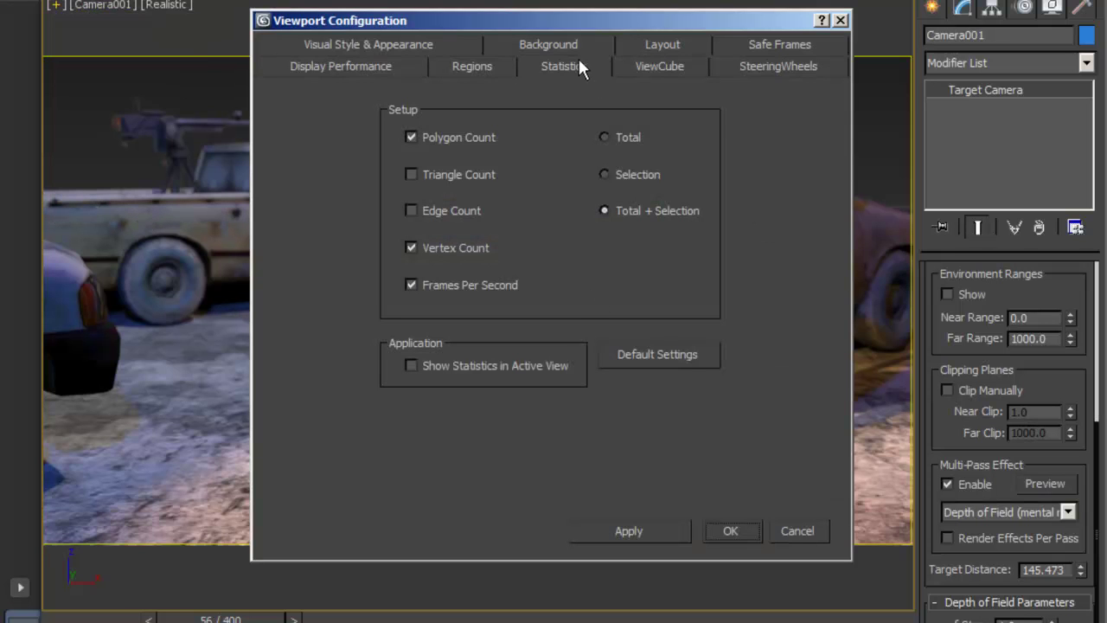
pyautogui.click(360, 66)
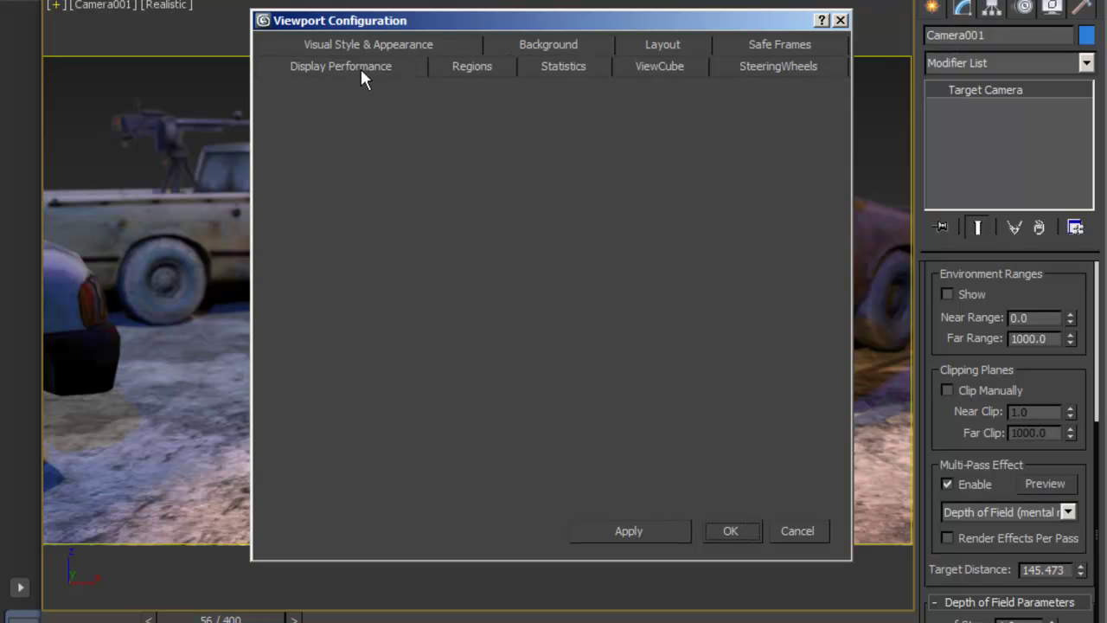
pyautogui.click(375, 45)
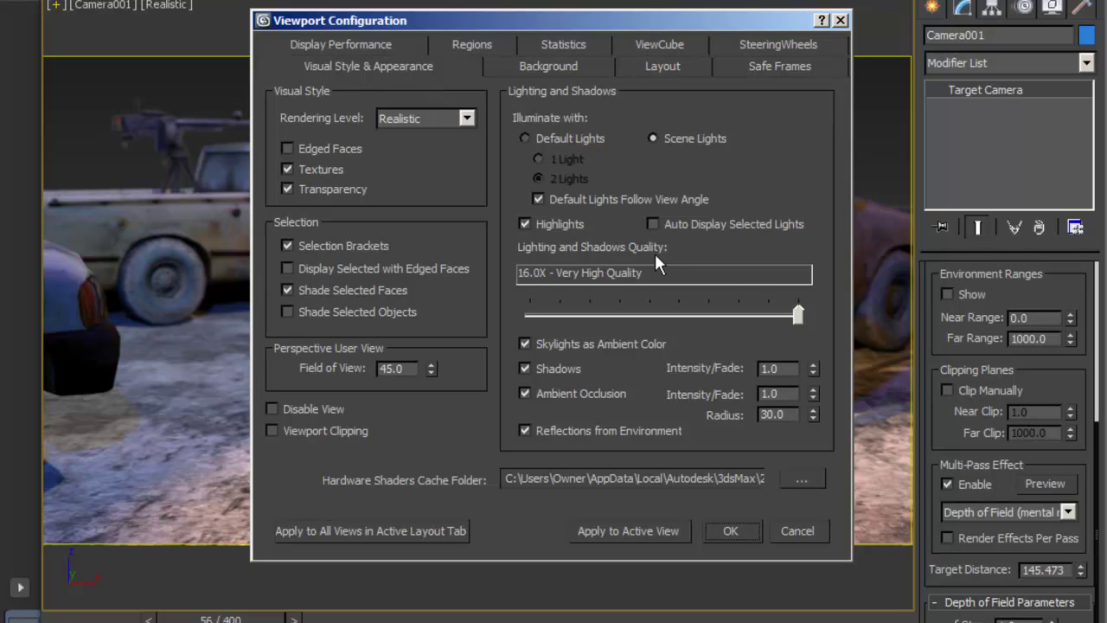
pyautogui.moveTo(797, 313); pyautogui.dragTo(506, 320)
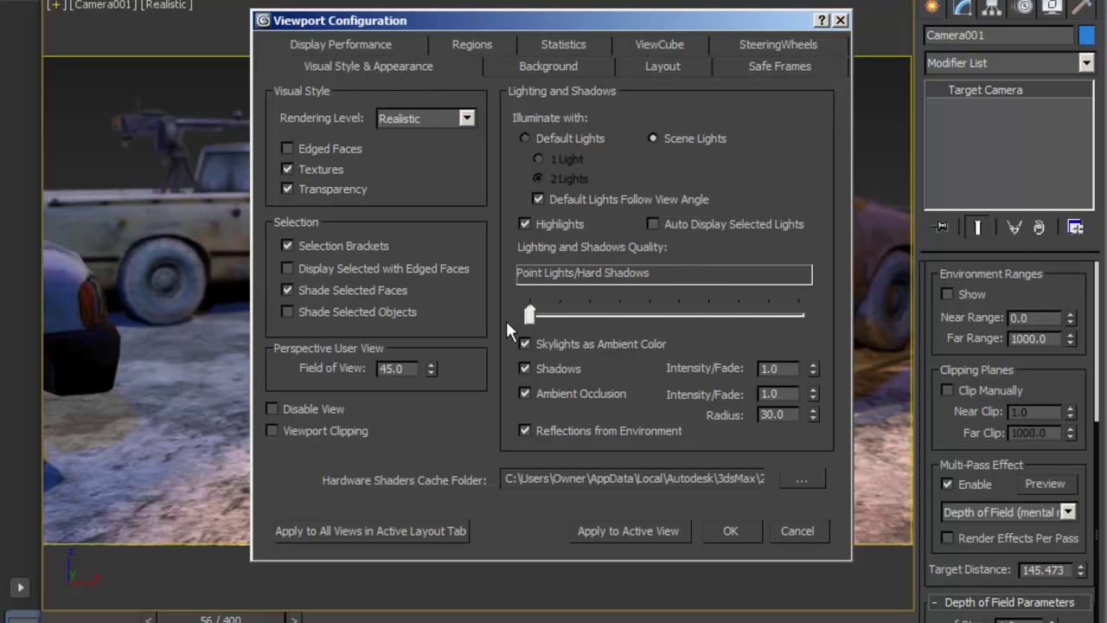
pyautogui.click(734, 531)
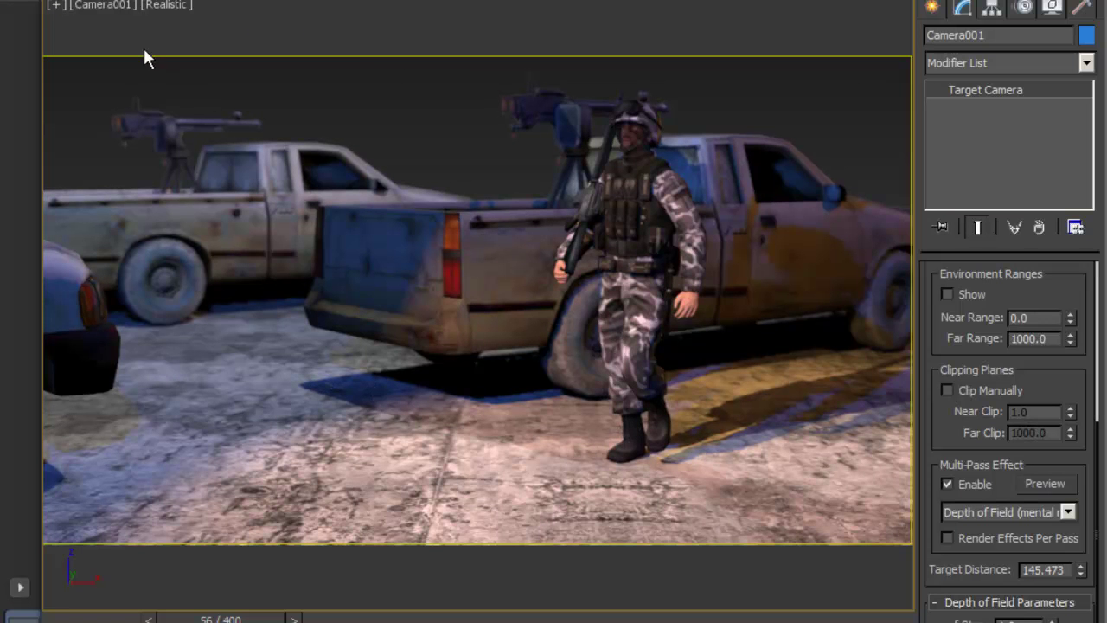
# Raise Lighting and Shadows Quality to 16.0X Very High Quality in Viewport Configuration
pyautogui.click(64, 6)
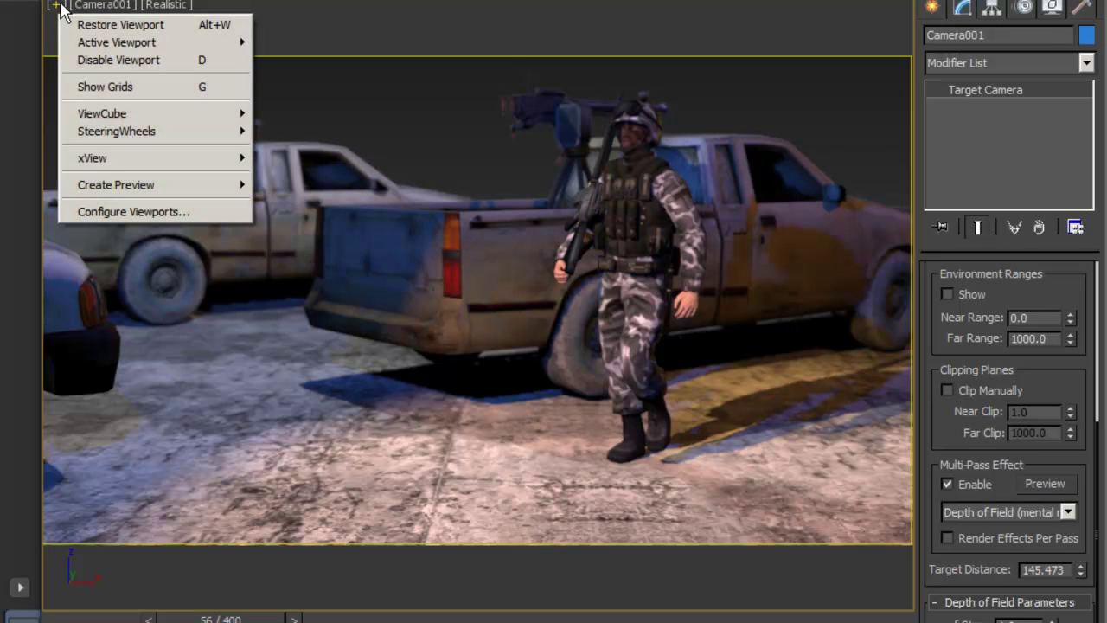
pyautogui.click(144, 212)
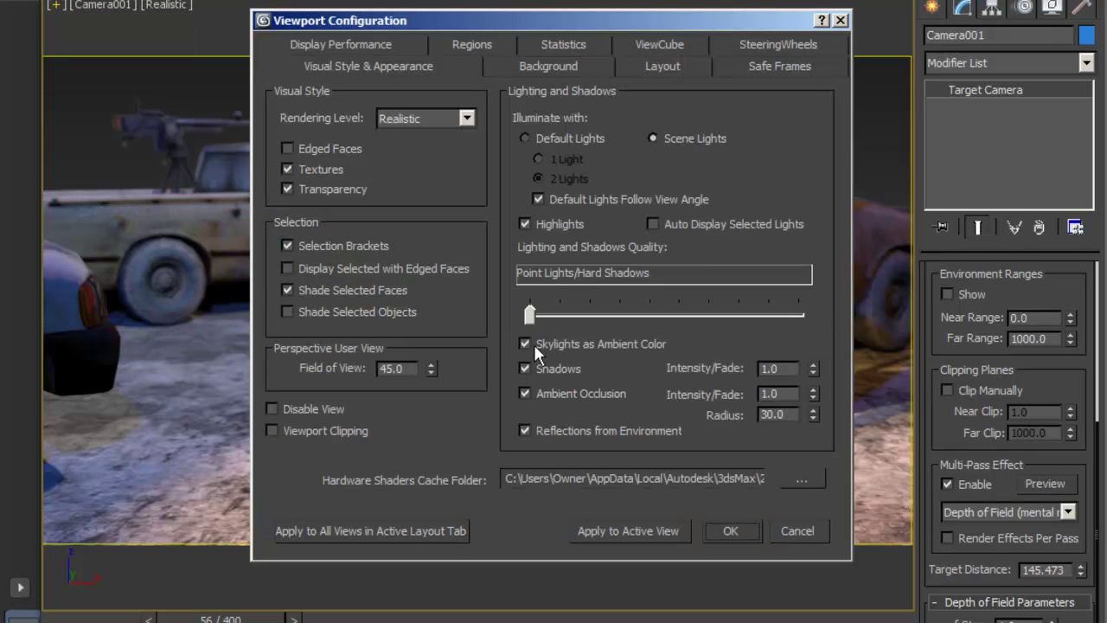
pyautogui.moveTo(530, 316); pyautogui.dragTo(813, 327)
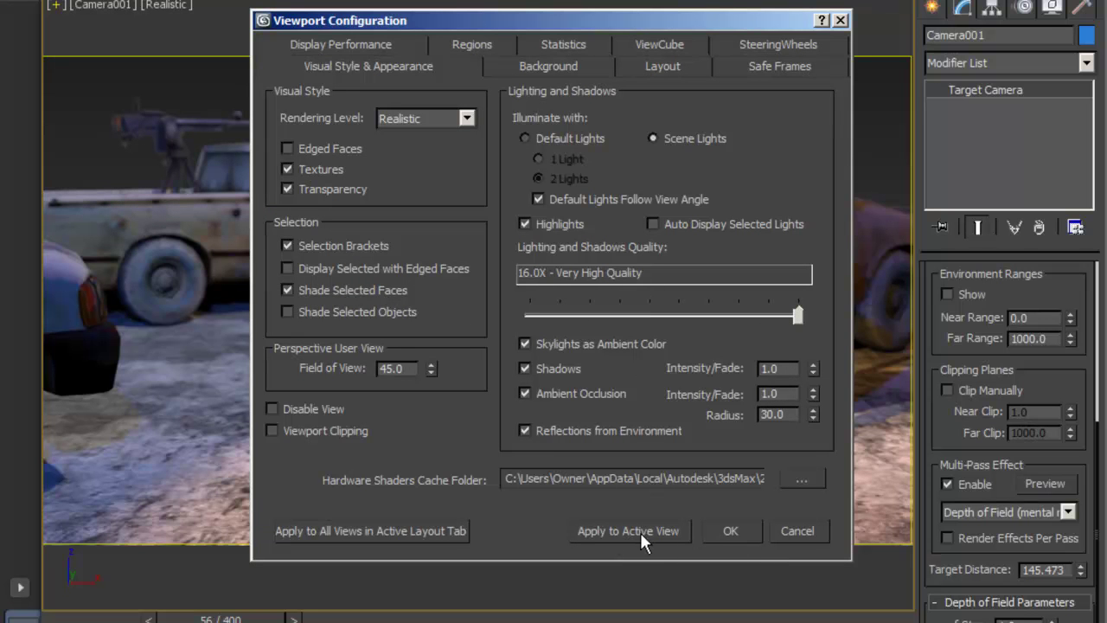
pyautogui.click(737, 524)
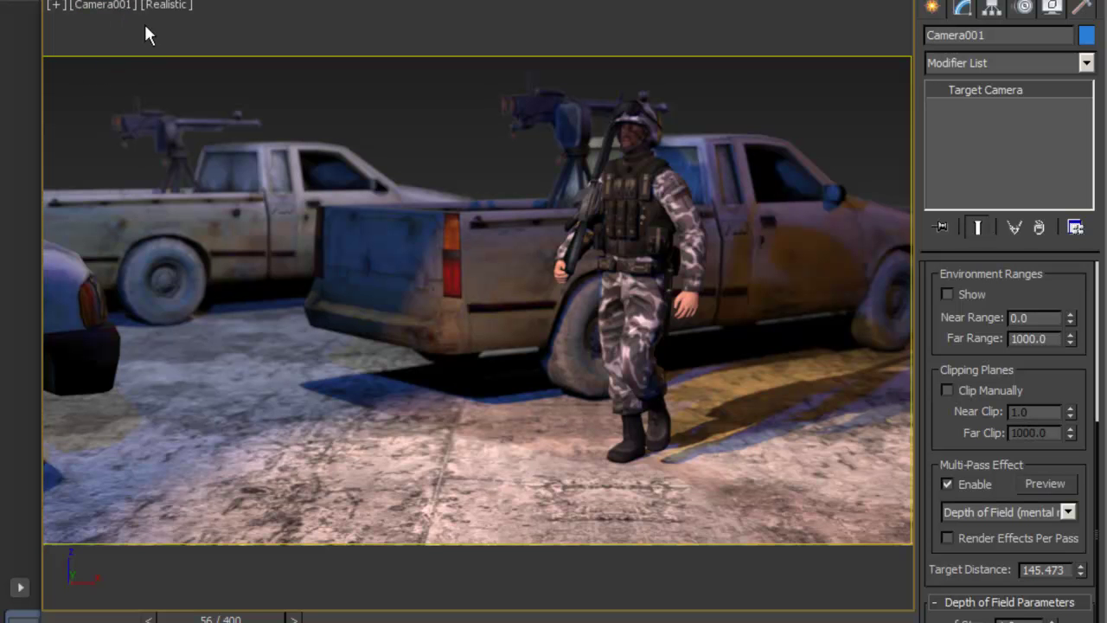
pyautogui.click(104, 1)
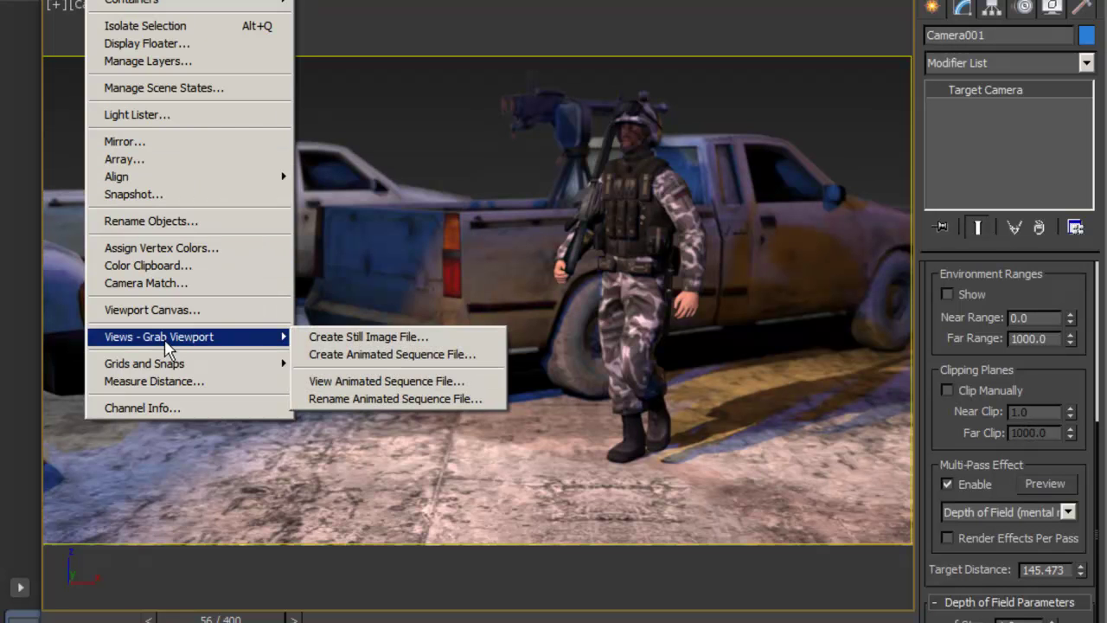
pyautogui.moveTo(159, 336)
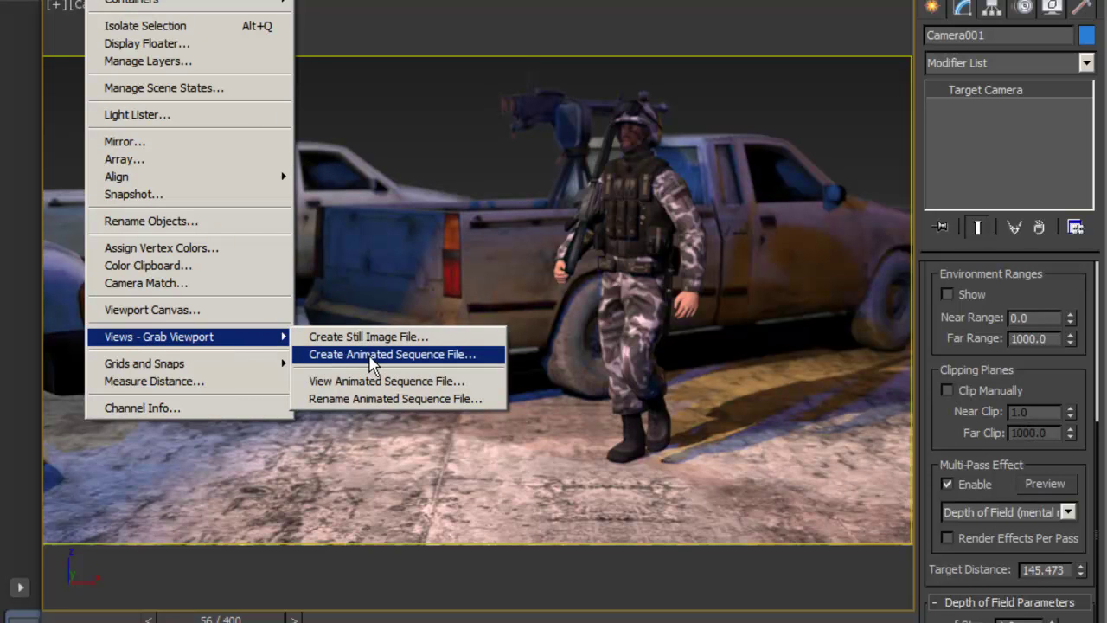
pyautogui.click(427, 359)
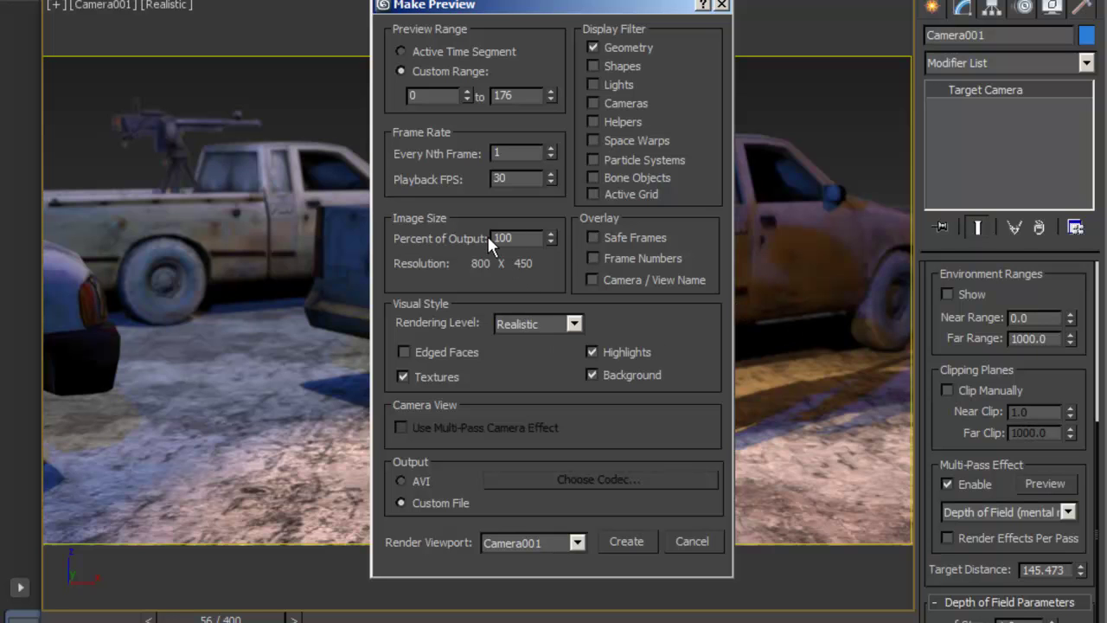
pyautogui.moveTo(523, 238); pyautogui.dragTo(453, 249)
pyautogui.write('5')
pyautogui.write('0')
pyautogui.click(699, 542)
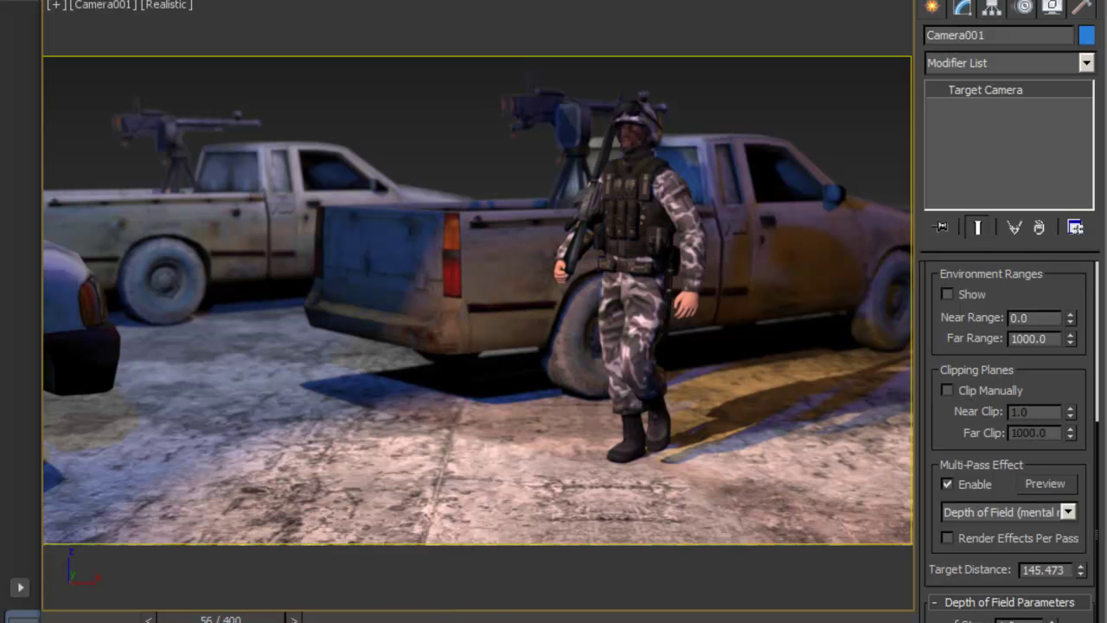
# Replay the walk from frame 0, dolly Camera001 back to 229.847, and scrub the timeline
pyautogui.press('Home')
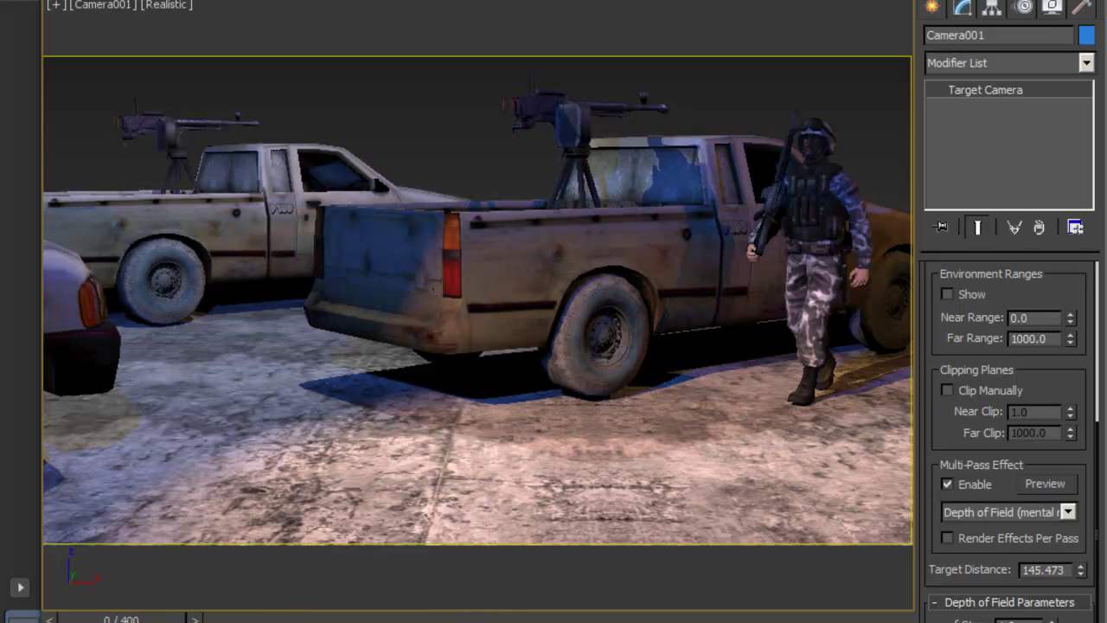
pyautogui.press('/')
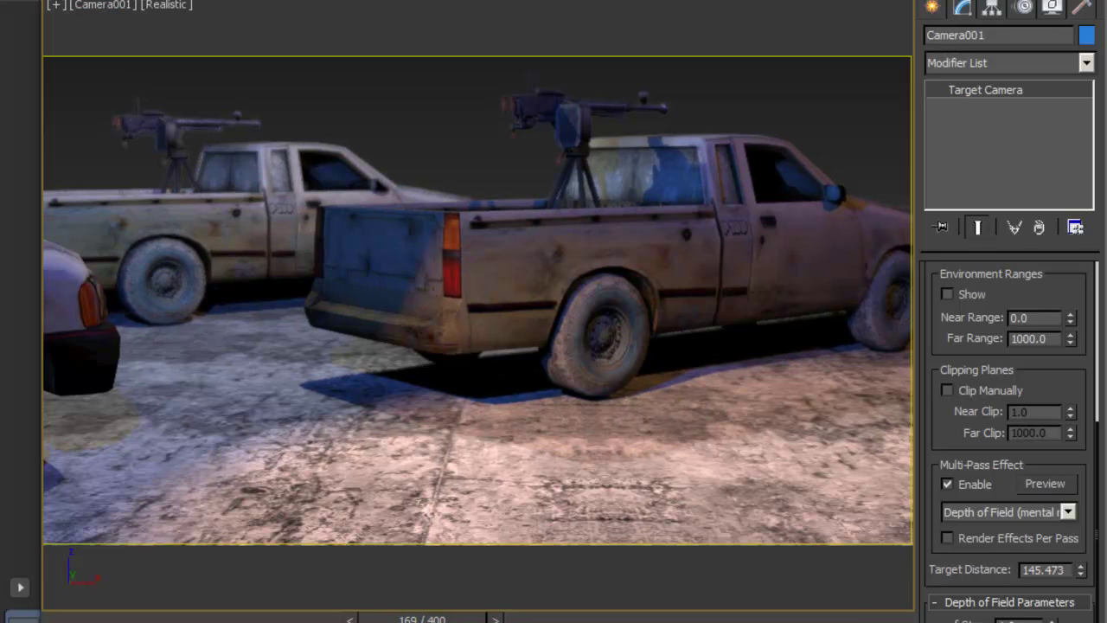
pyautogui.moveTo(737, 468)
pyautogui.mouseDown()
pyautogui.moveTo(618, 403)
pyautogui.moveTo(615, 437)
pyautogui.mouseUp()
pyautogui.click(299, 618)
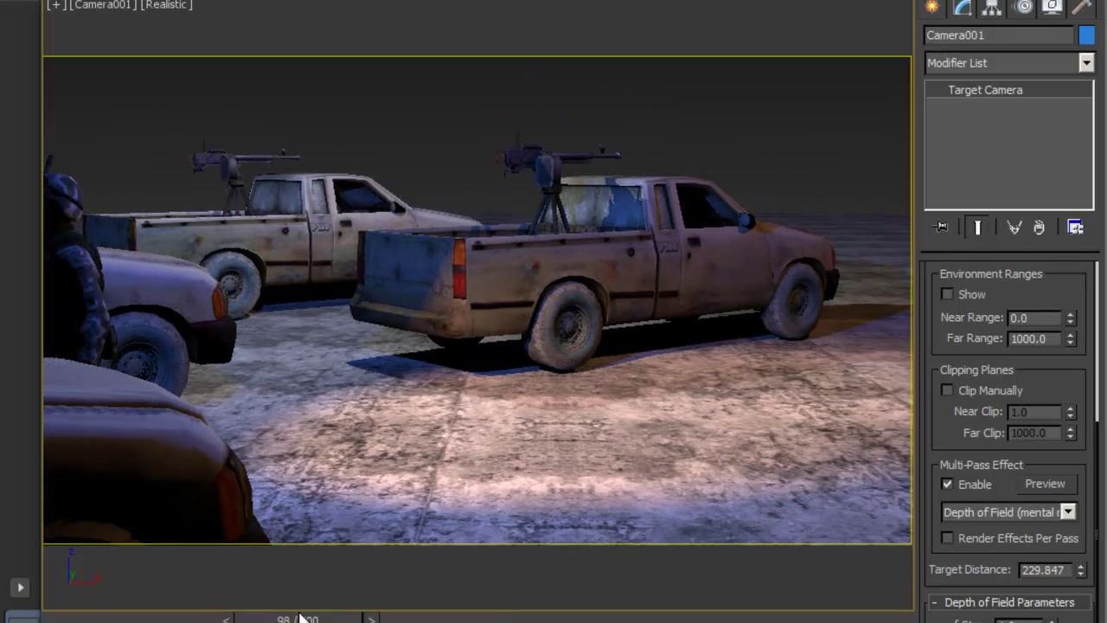
pyautogui.moveTo(171, 621); pyautogui.dragTo(128, 620)
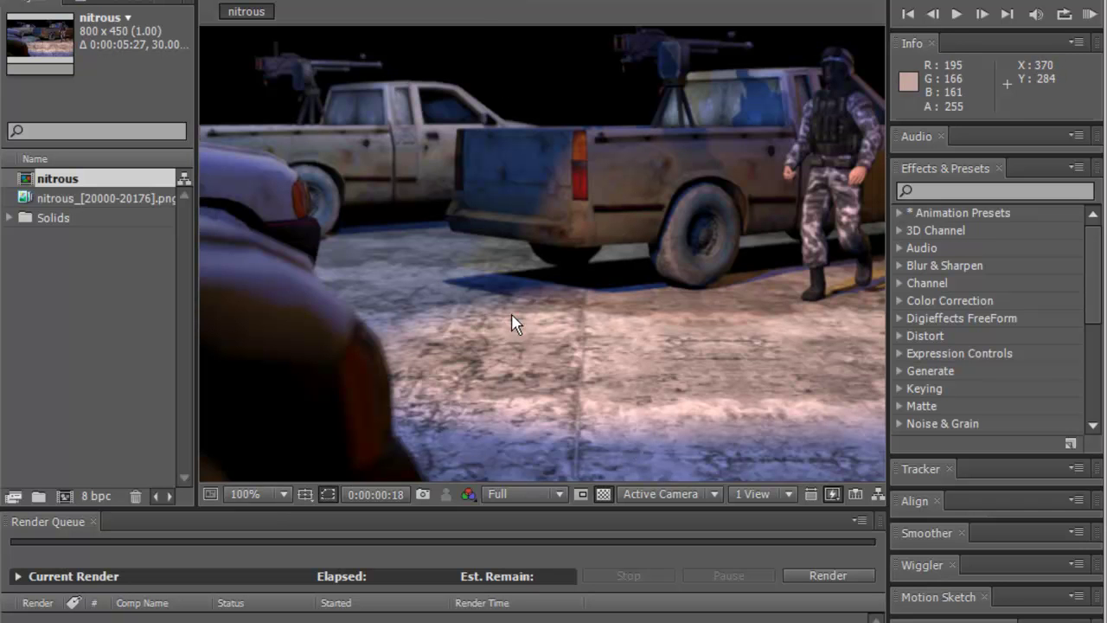
# Preview the nitrous composition at 50% zoom, then return the viewer to 100%
pyautogui.press(',')
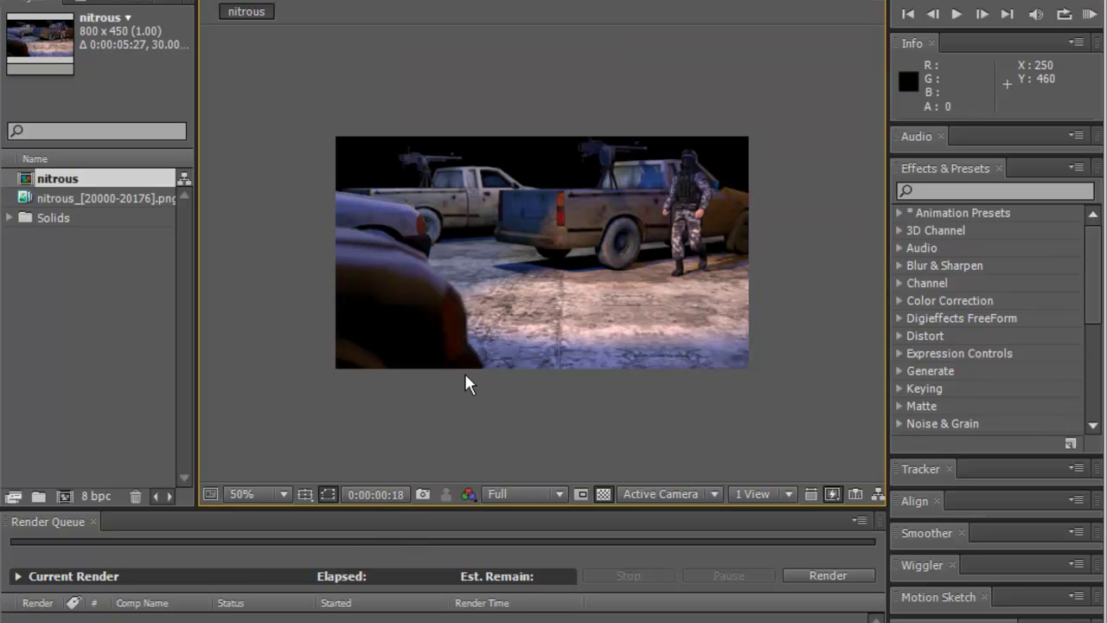
pyautogui.press('KP_0')
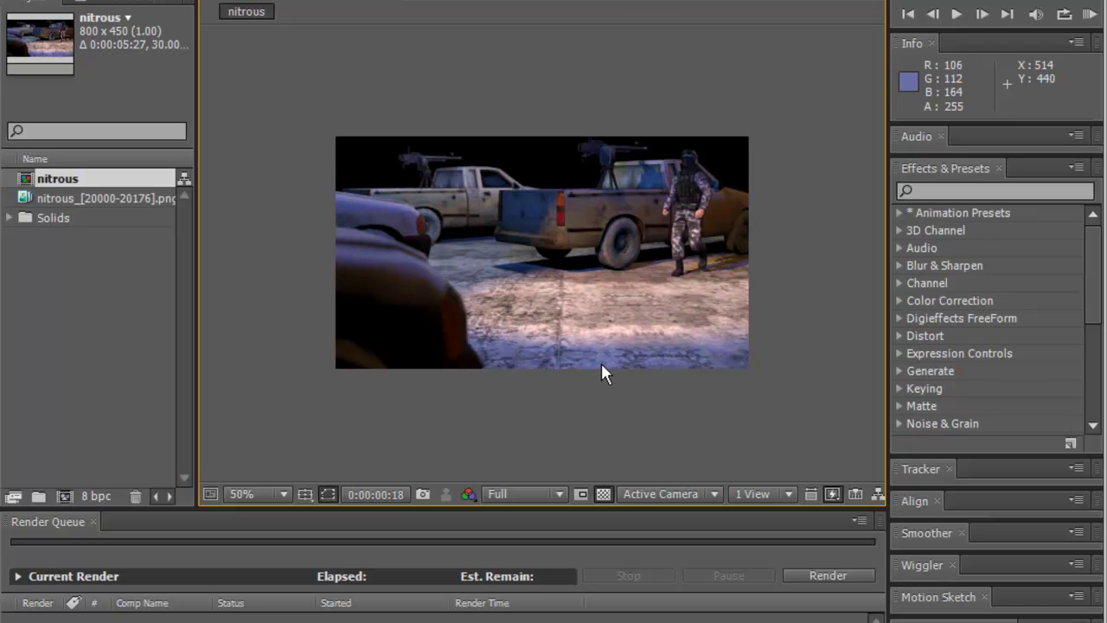
pyautogui.press('.')
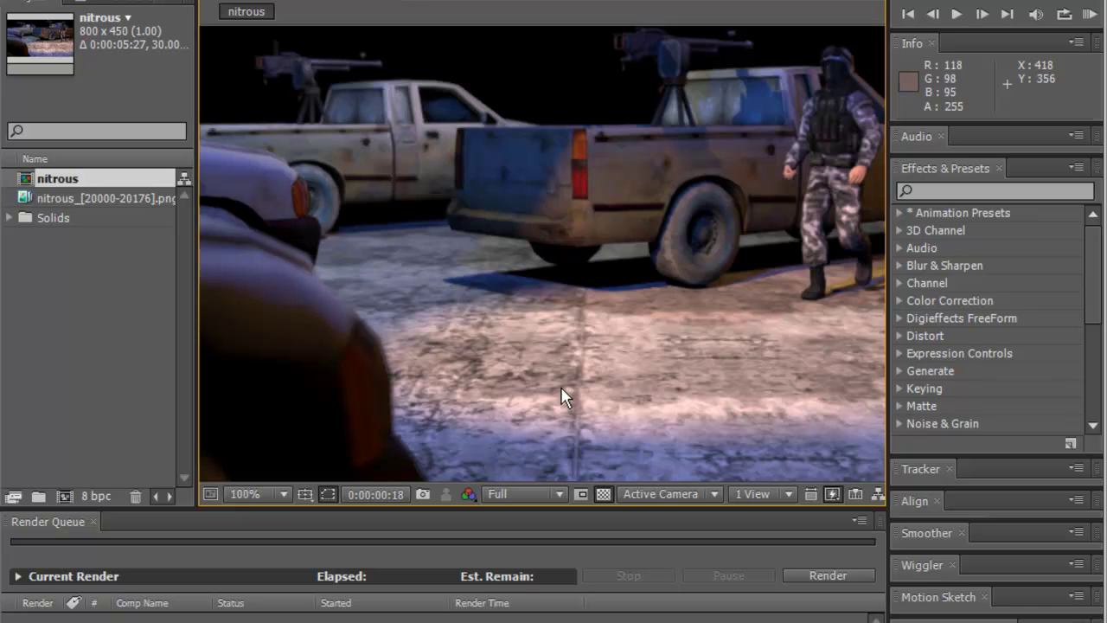
# Drag the panel dividers left, right and down to enlarge the Composition viewer
pyautogui.moveTo(196, 407); pyautogui.dragTo(48, 408)
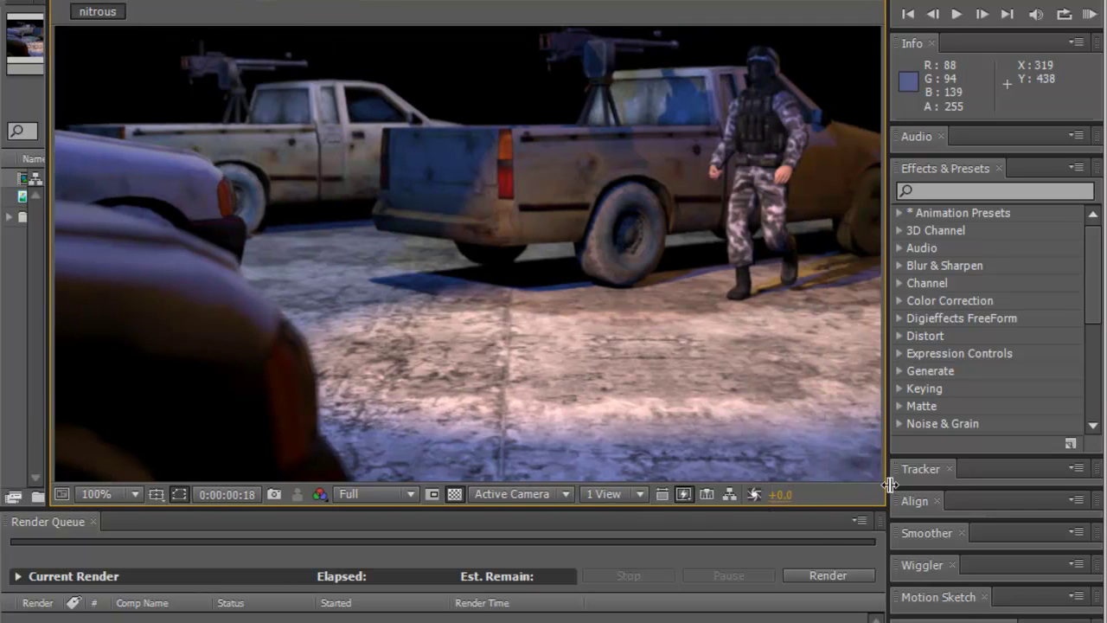
pyautogui.moveTo(889, 484); pyautogui.dragTo(1005, 481)
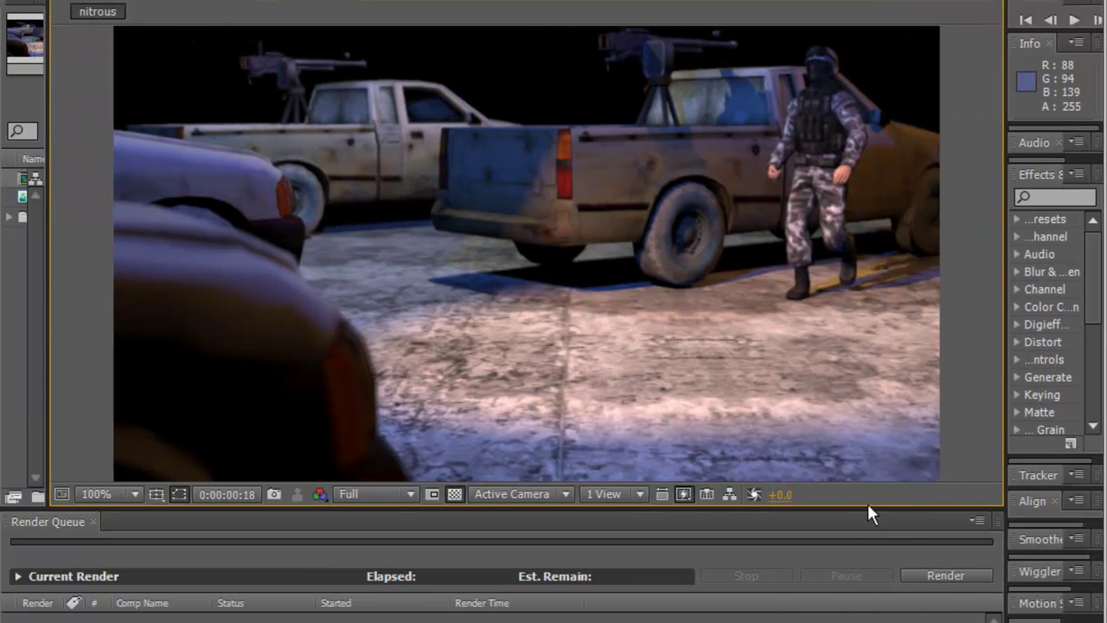
pyautogui.moveTo(867, 506); pyautogui.dragTo(865, 558)
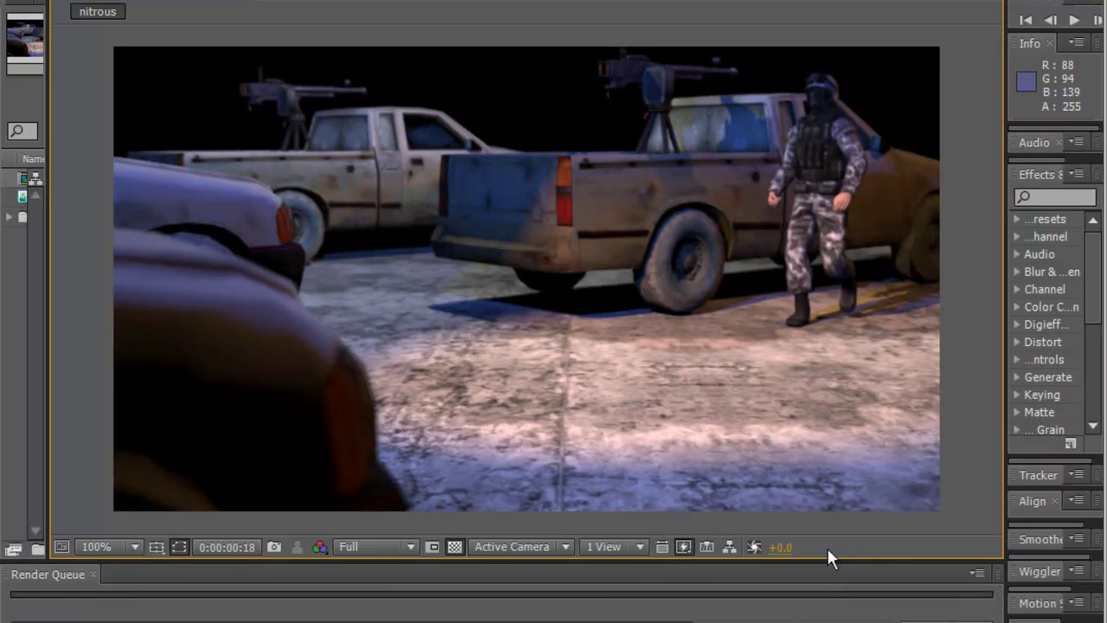